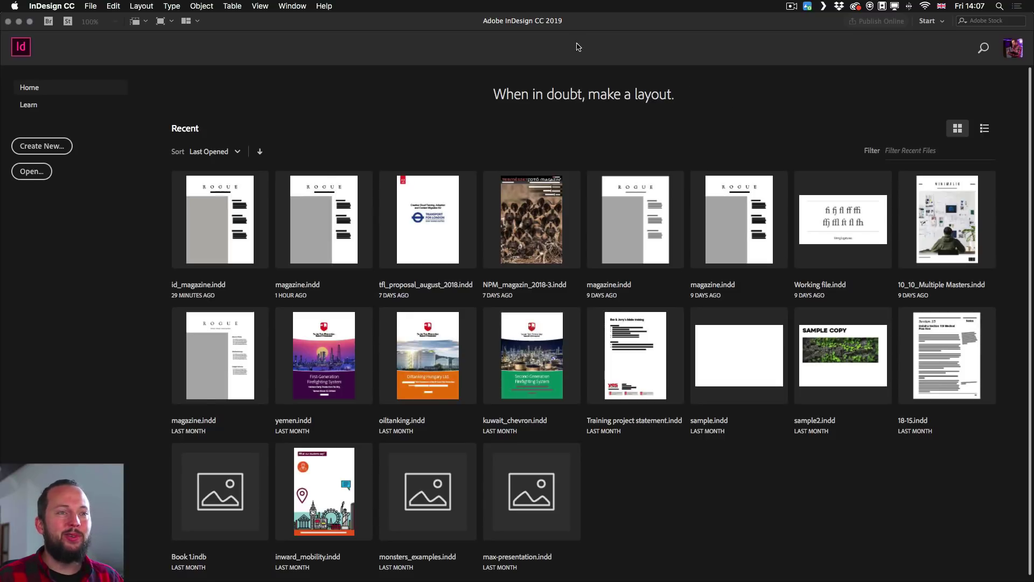
- Open id_magazine.indd and select the grey placeholder image frame on page 9
{"action": "double_click", "coordinate": [232, 219]}
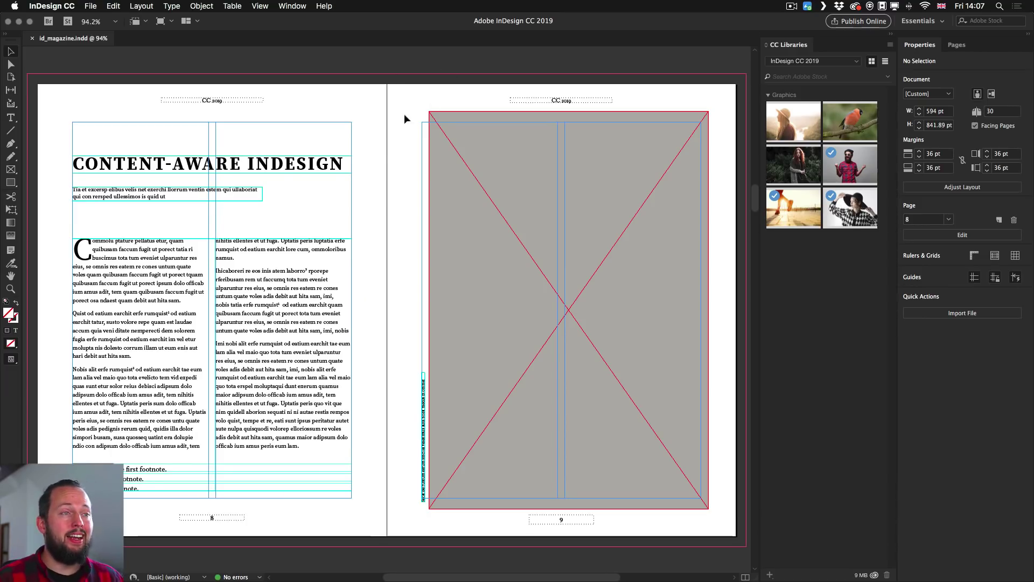
{"action": "left_click", "coordinate": [523, 196]}
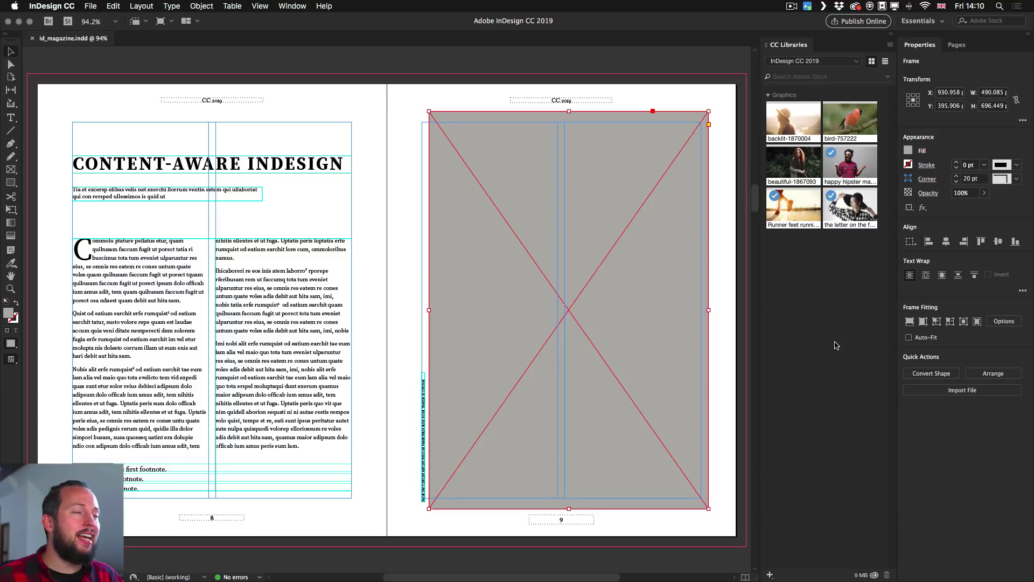
{"action": "mouse_move", "coordinate": [794, 208]}
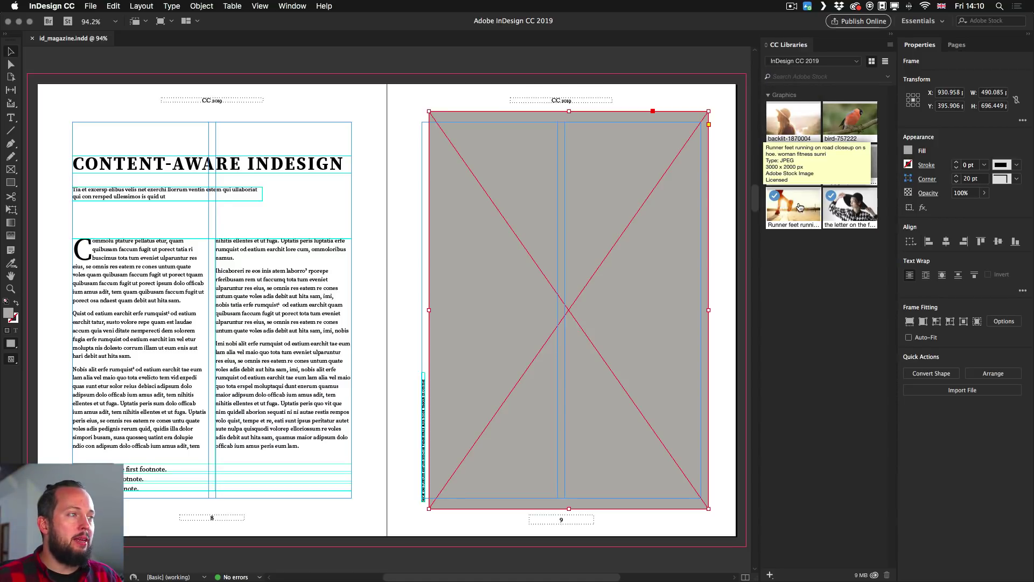
- Place the beautiful-1867093 woman photo from CC Libraries in the frame with Content-Aware Fit
{"action": "left_click_drag", "start_coordinate": [799, 158], "coordinate": [587, 197]}
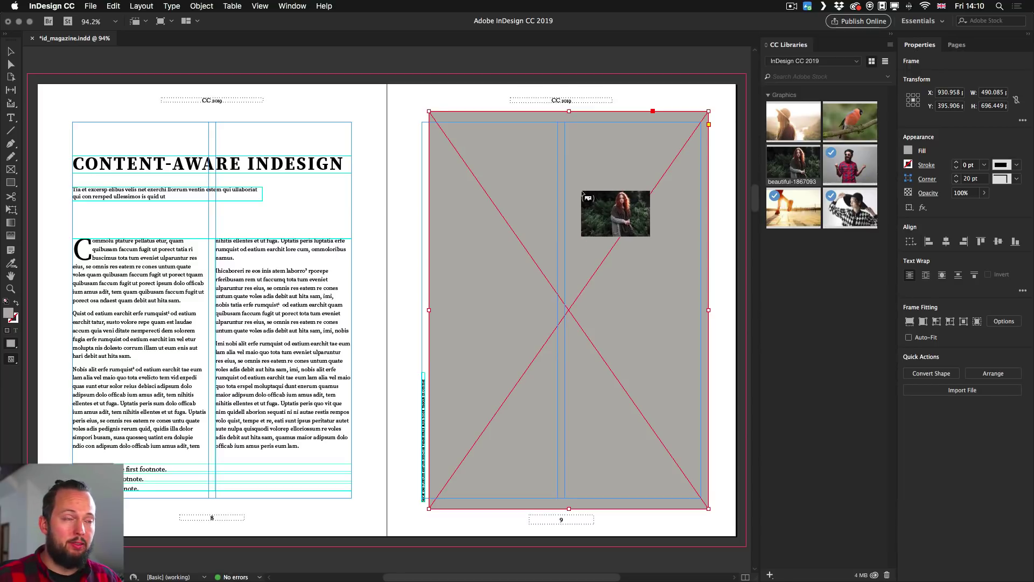
{"action": "left_click", "coordinate": [588, 197]}
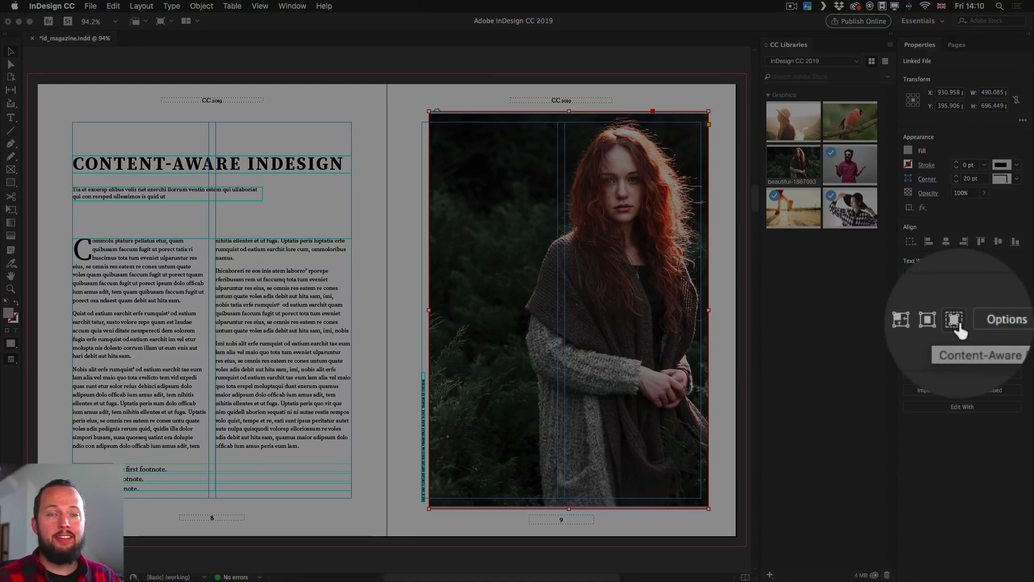
{"action": "left_click", "coordinate": [960, 323]}
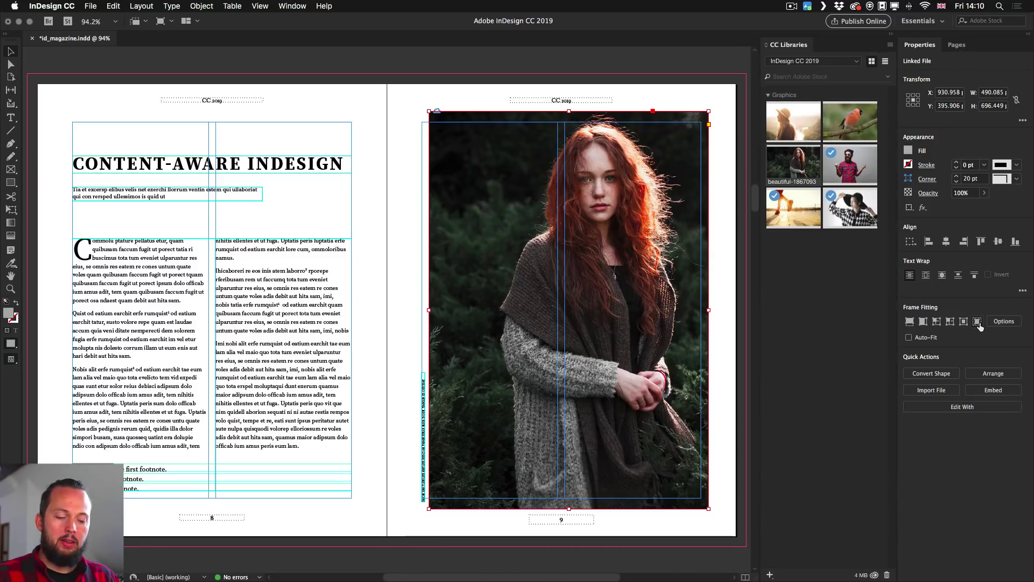
{"action": "left_click", "coordinate": [978, 322]}
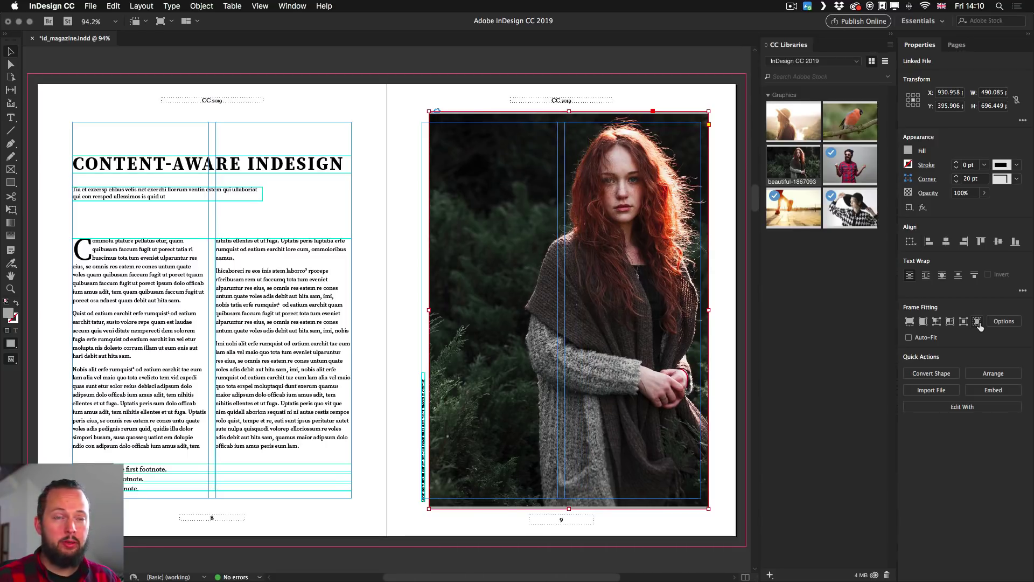
{"action": "left_click", "coordinate": [979, 323]}
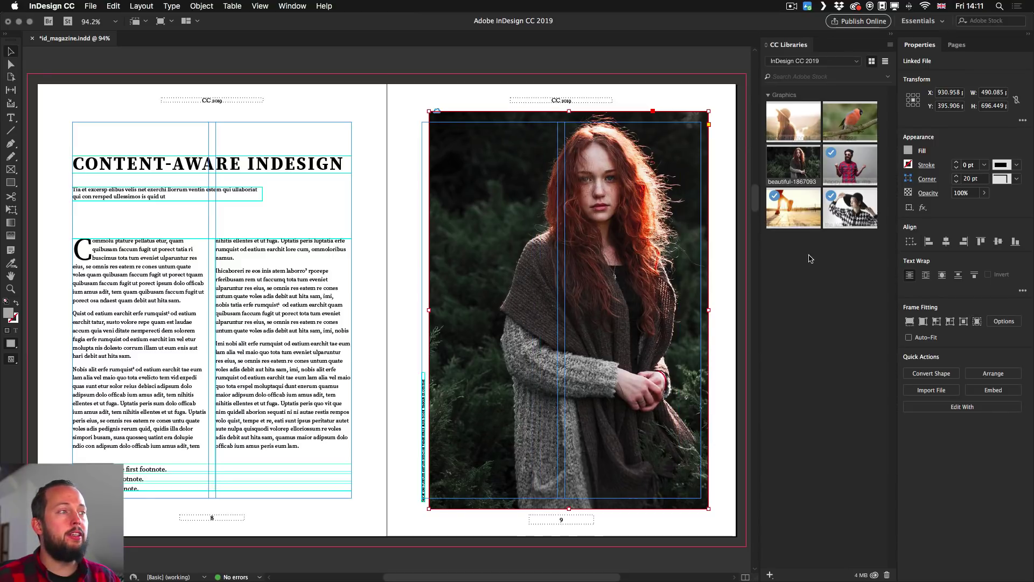
- Place the Runner feet library image in the large frame with Content-Aware Fit
{"action": "left_click_drag", "start_coordinate": [801, 206], "coordinate": [589, 254]}
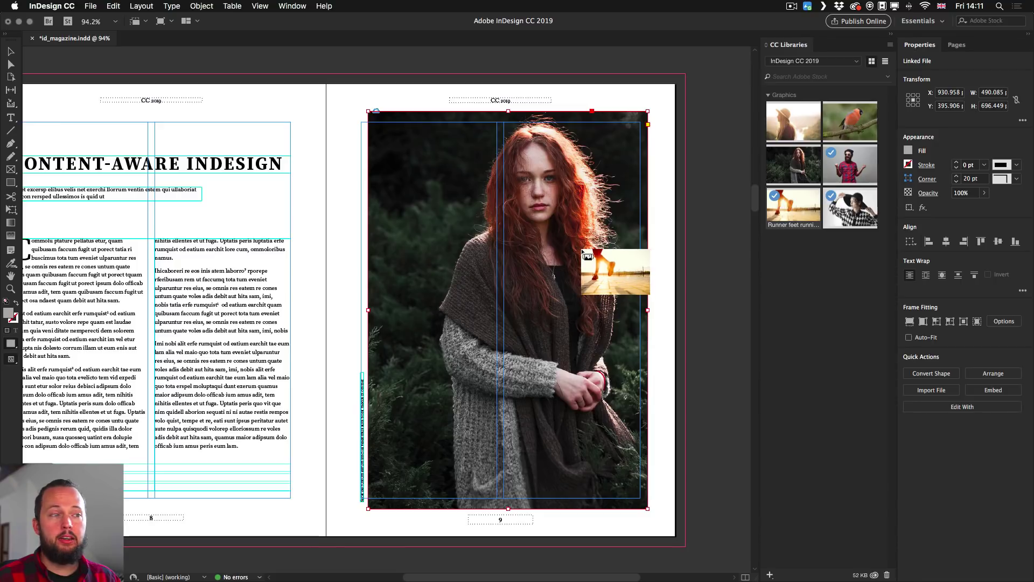
{"action": "left_click", "coordinate": [588, 254]}
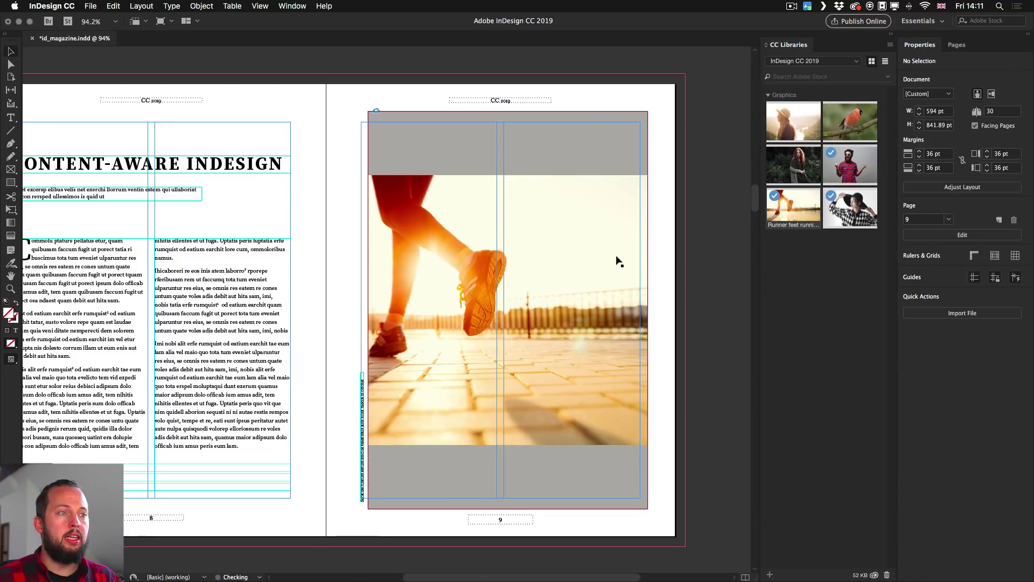
{"action": "left_click", "coordinate": [589, 236]}
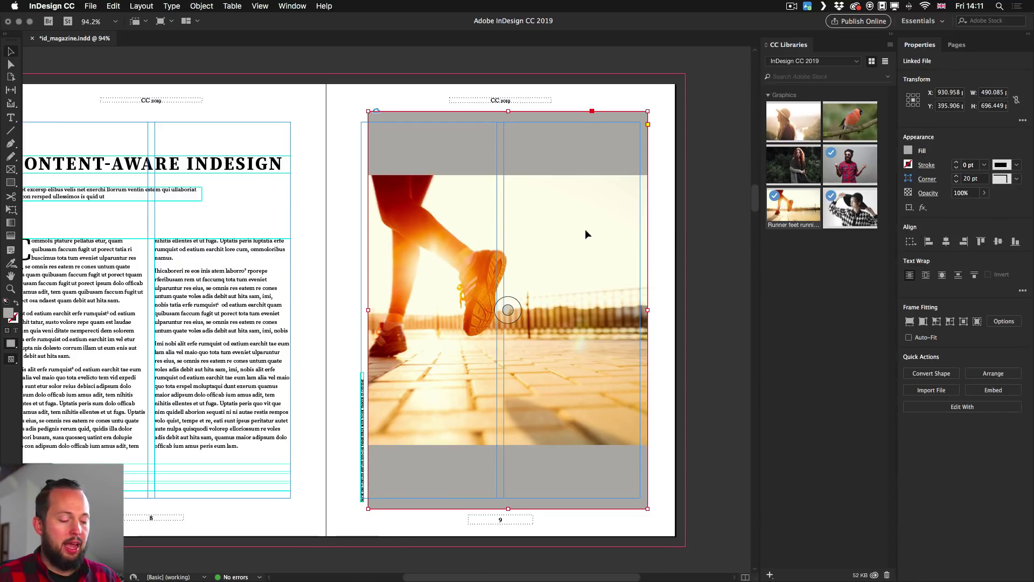
{"action": "scroll", "coordinate": [586, 229], "scroll_direction": "up", "scroll_amount": 2}
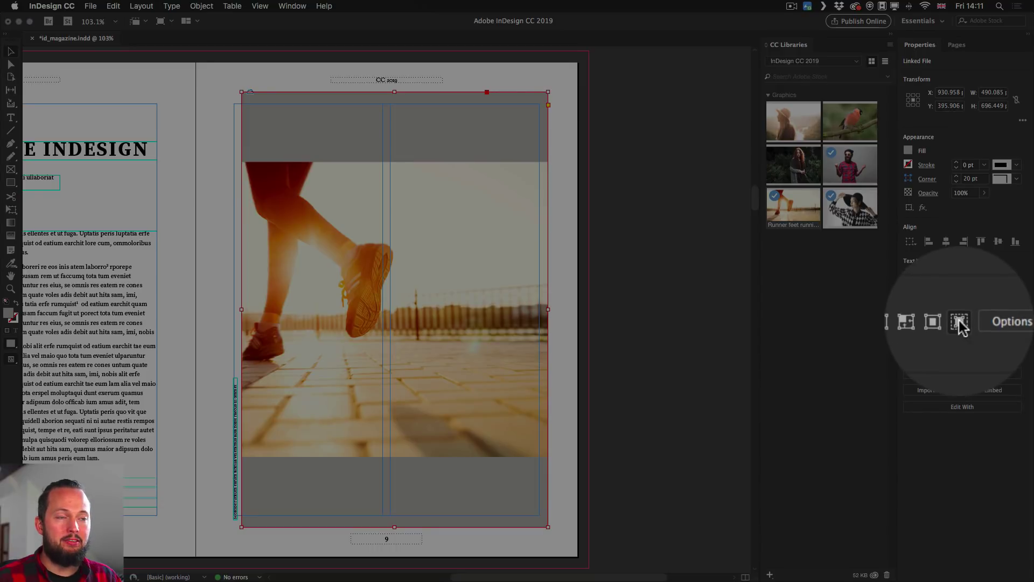
{"action": "left_click", "coordinate": [978, 321]}
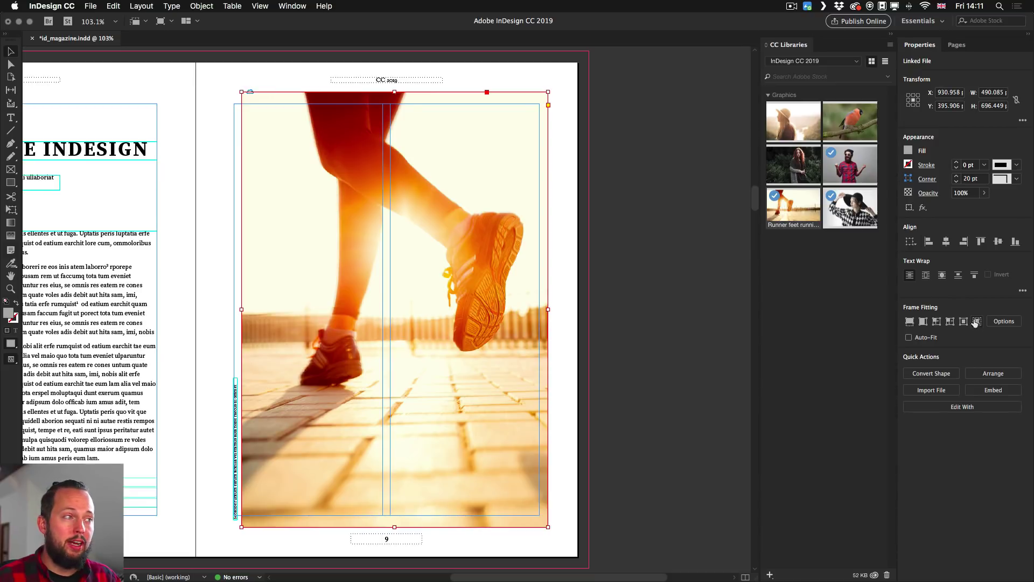
- Delete the runner image from the right-page frame
{"action": "key", "text": "super+shift+a"}
{"action": "left_click", "coordinate": [391, 308]}
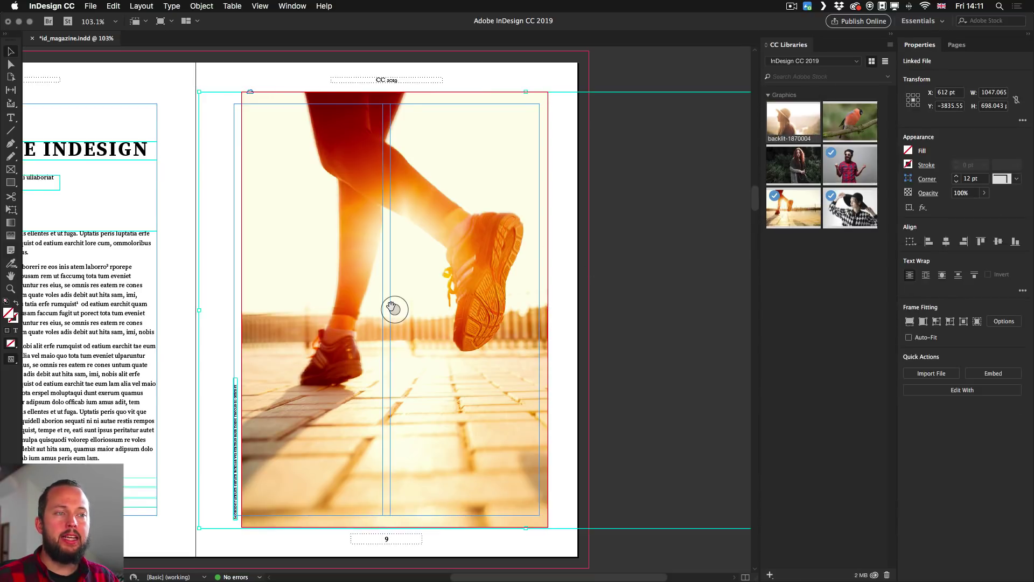
{"action": "key", "text": "Delete"}
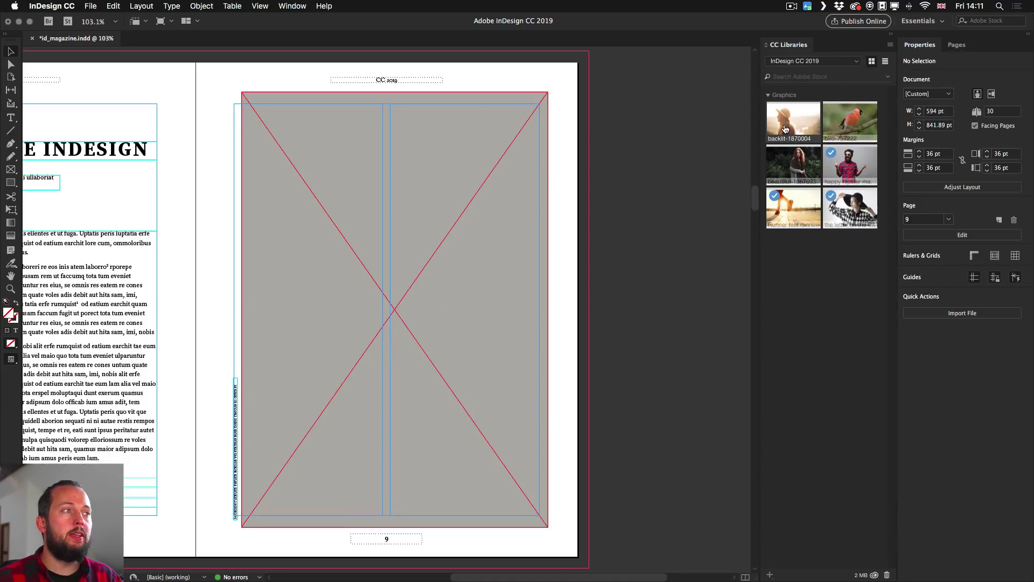
- Place the backlit-1870004 woman-in-hat photo in the empty frame with Content-Aware Fit
{"action": "left_click_drag", "start_coordinate": [793, 120], "coordinate": [485, 220]}
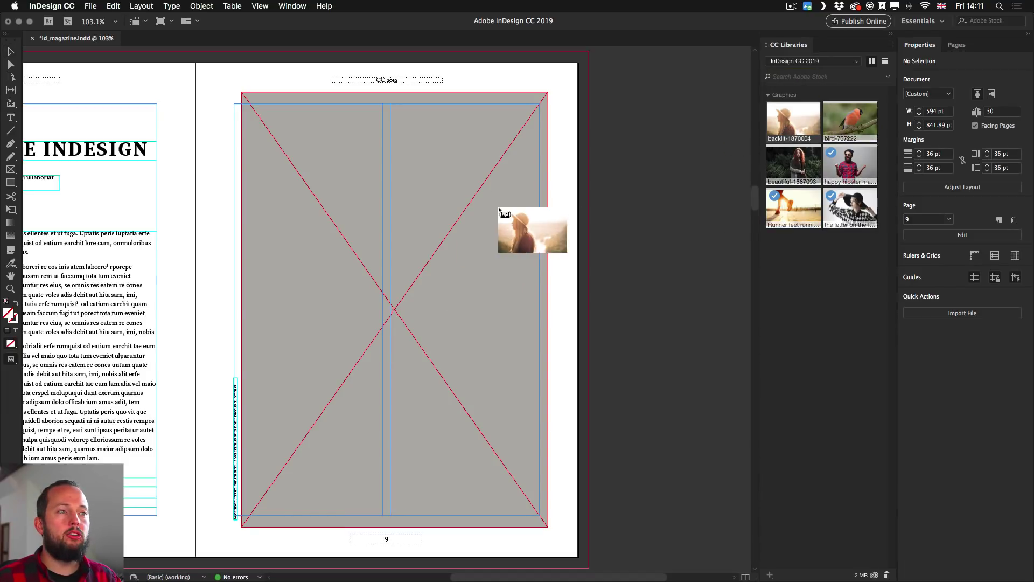
{"action": "left_click", "coordinate": [423, 207]}
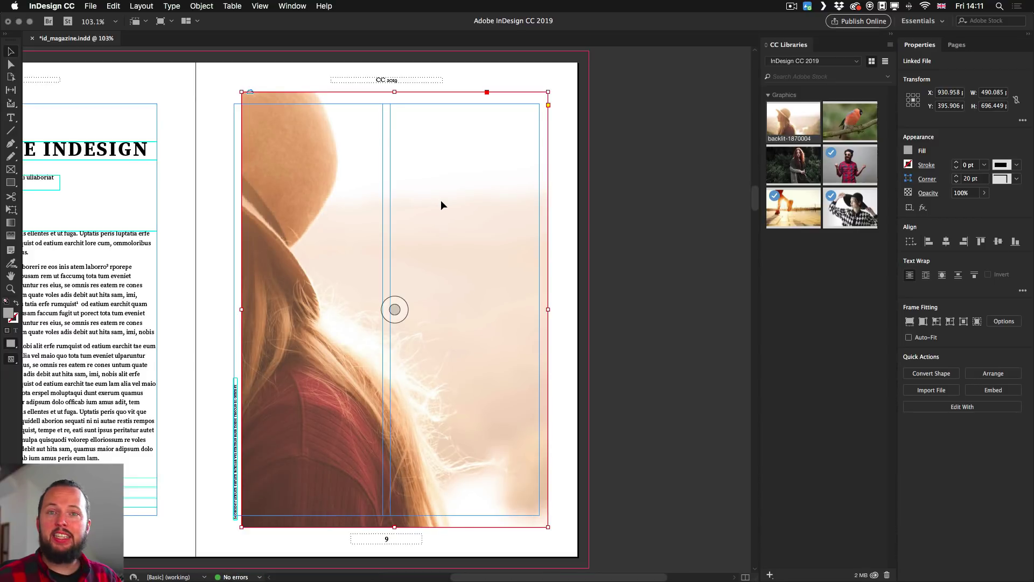
{"action": "left_click", "coordinate": [979, 322]}
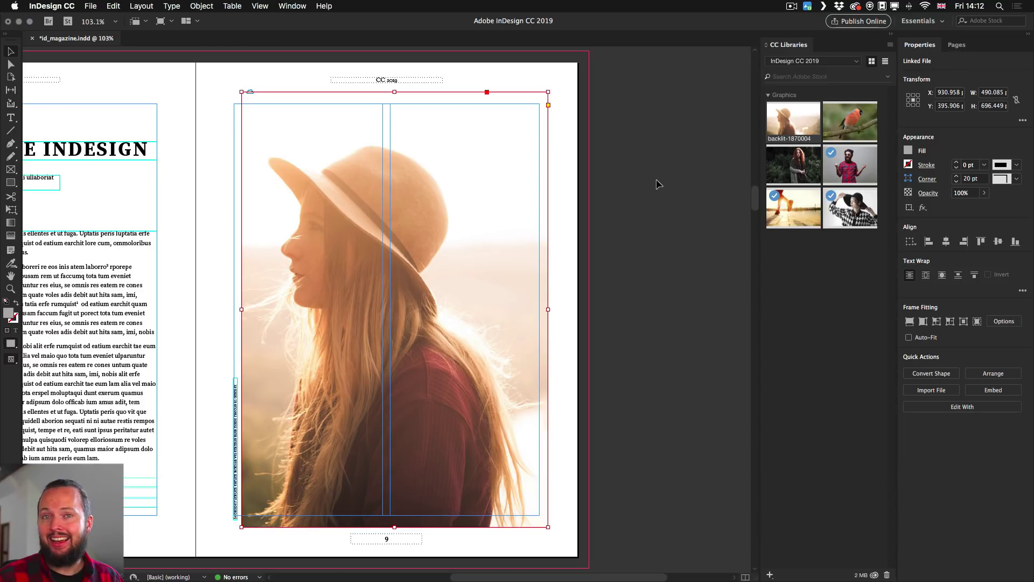
{"action": "left_click", "coordinate": [582, 185]}
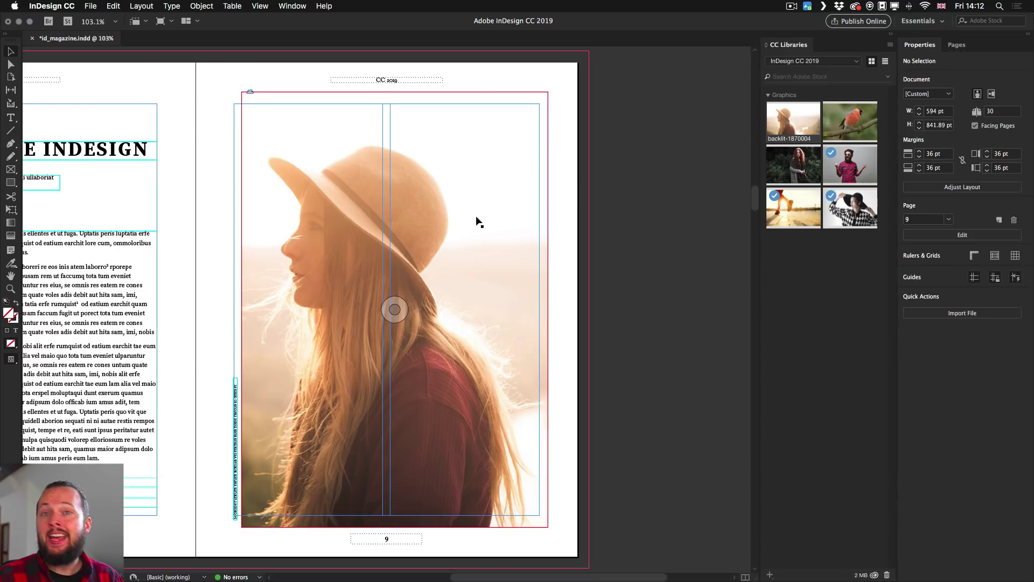
{"action": "left_click_drag", "start_coordinate": [490, 227], "coordinate": [626, 229]}
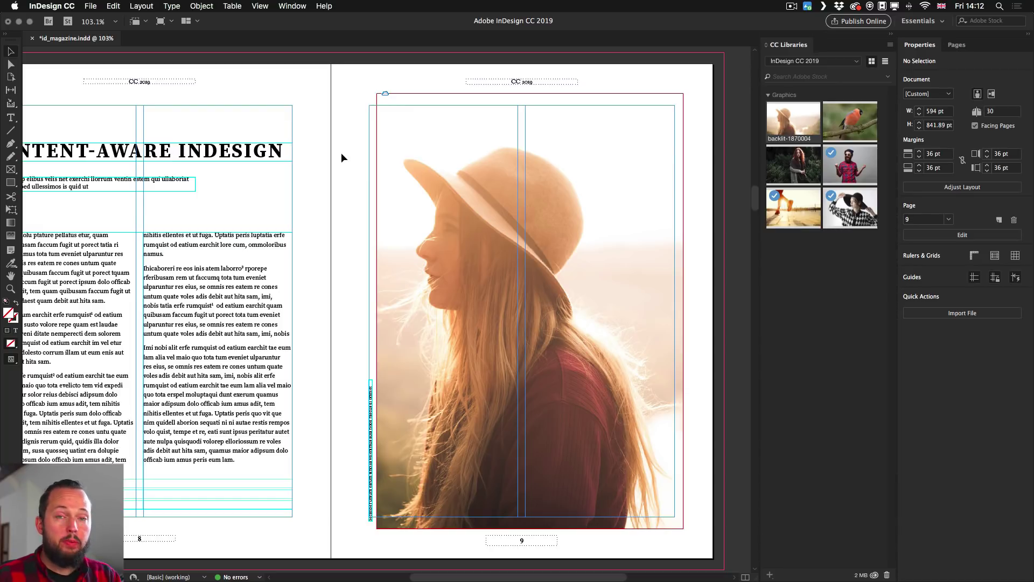
- Make Content-Aware Fit the default frame fitting in Preferences, then delete the frame's image
{"action": "key", "text": "super+k"}
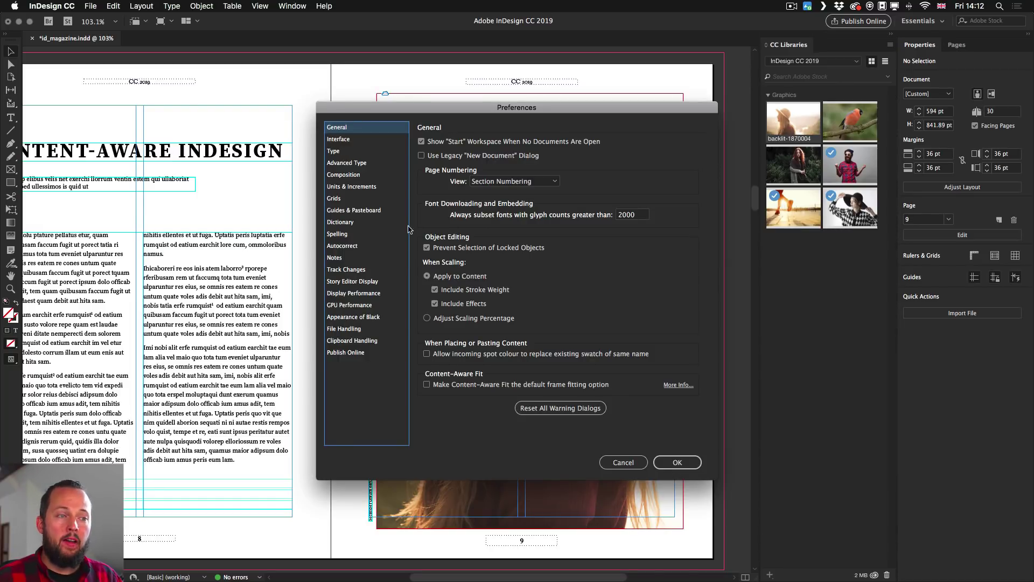
{"action": "left_click", "coordinate": [491, 387]}
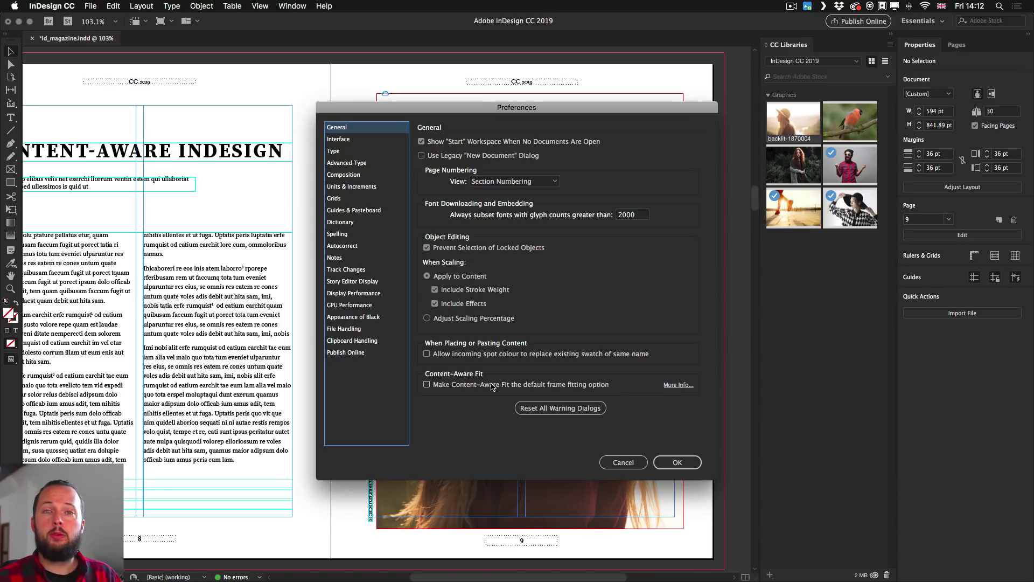
{"action": "left_click", "coordinate": [491, 386]}
{"action": "left_click", "coordinate": [677, 463]}
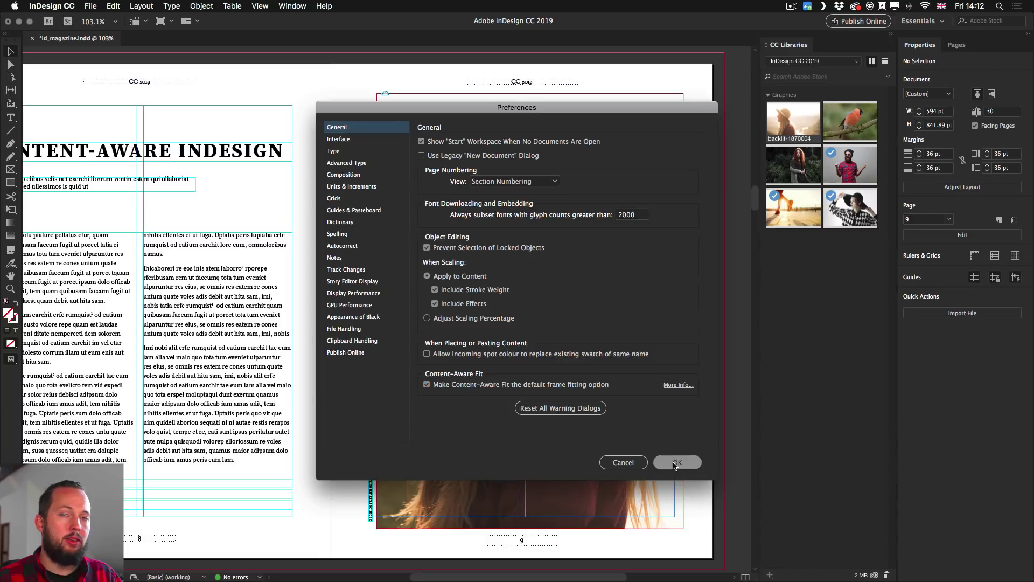
{"action": "left_click", "coordinate": [561, 405]}
{"action": "key", "text": "Delete"}
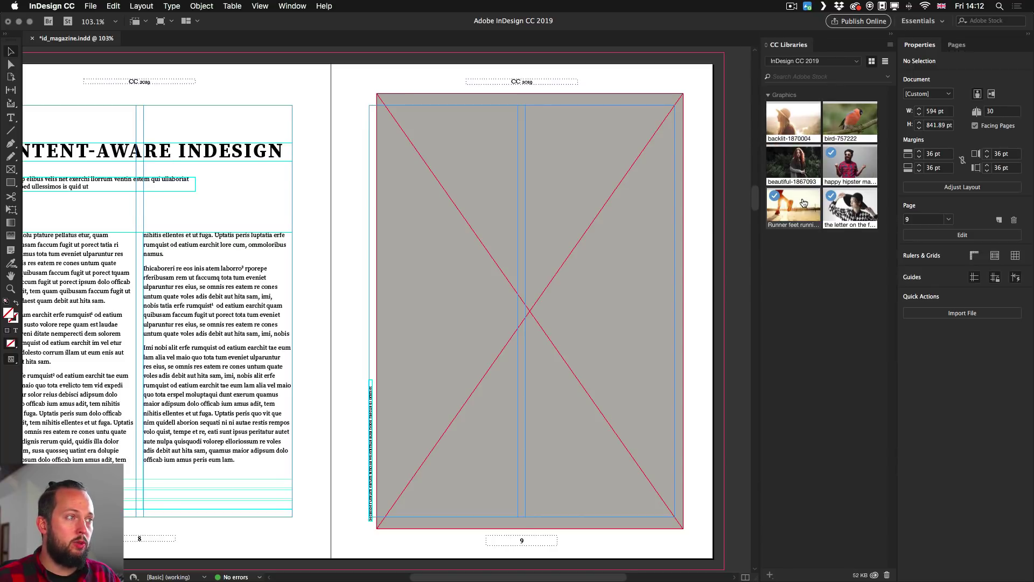
- Place the Runner feet library image into the empty right-page frame
{"action": "left_click_drag", "start_coordinate": [795, 207], "coordinate": [527, 280]}
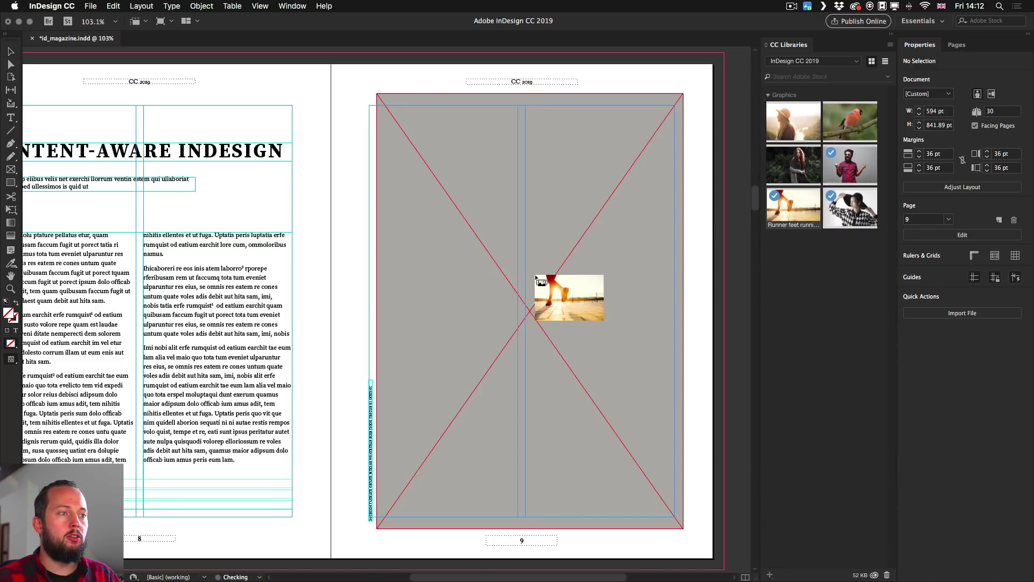
{"action": "left_click", "coordinate": [535, 278]}
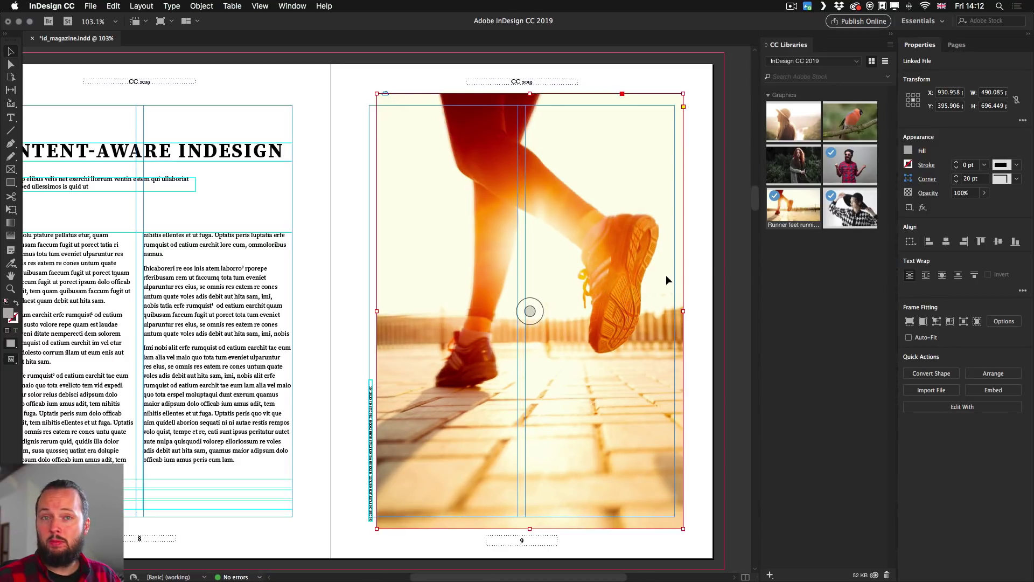